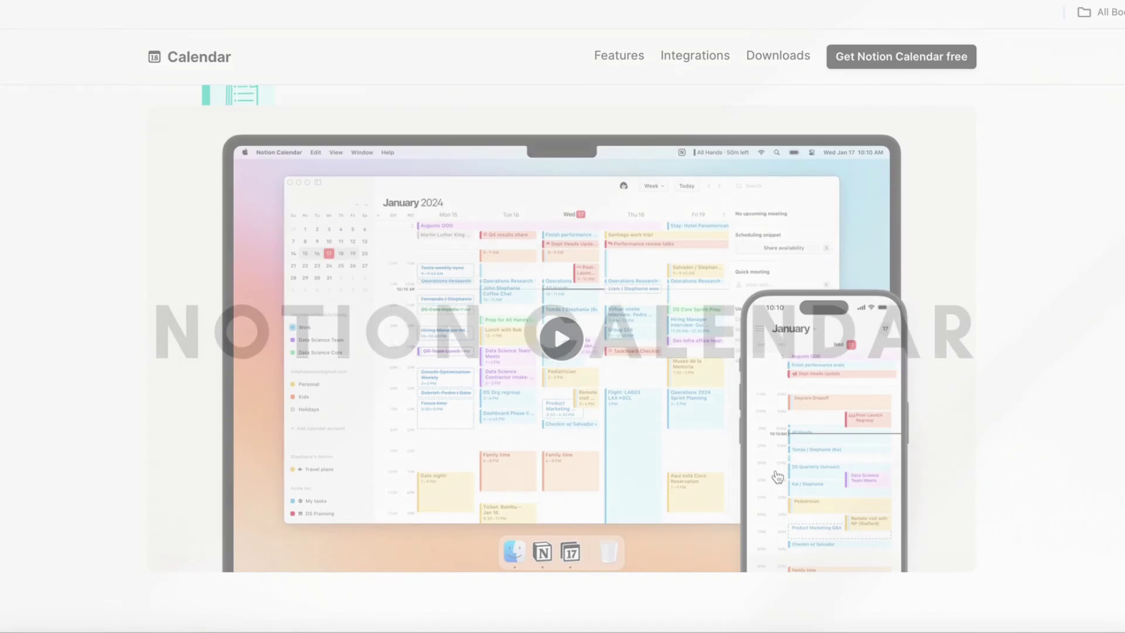
Step: View the hero section of the notion.so/product/calendar page, with its 'It's time.' intro
{"action": "scroll", "coordinate": [777, 476], "scroll_direction": "down", "scroll_amount": 4}
{"action": "scroll", "coordinate": [776, 472], "scroll_direction": "down", "scroll_amount": 10}
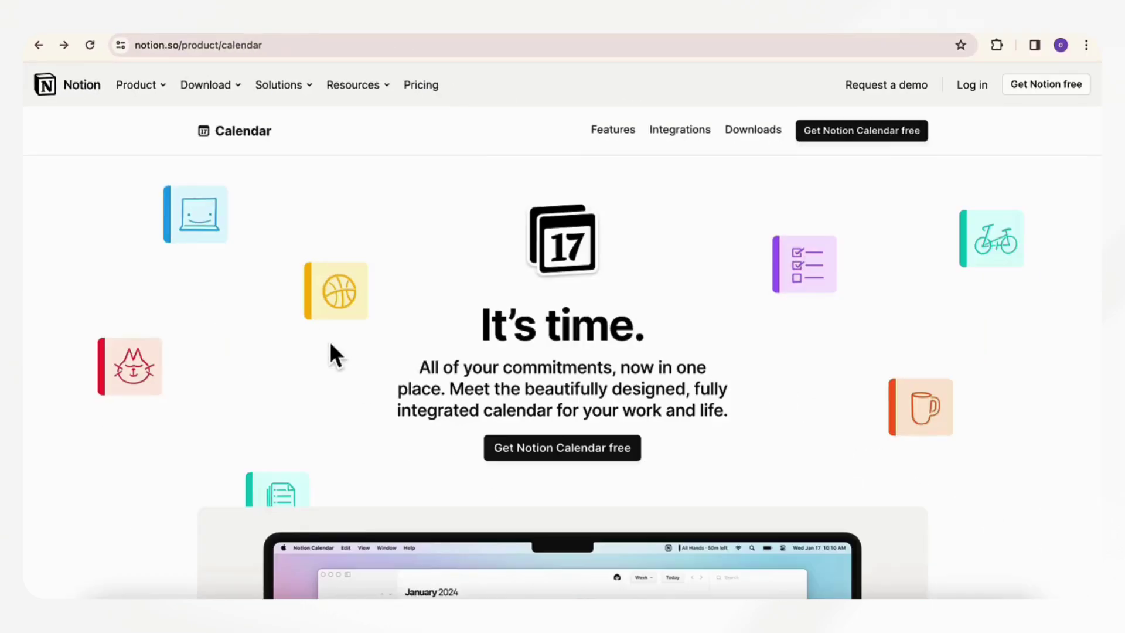
Step: Scroll through the Calendar page's feature sections to the 'Get Notion Calendar for free.' download cards
{"action": "scroll", "coordinate": [331, 344], "scroll_direction": "down", "scroll_amount": 10}
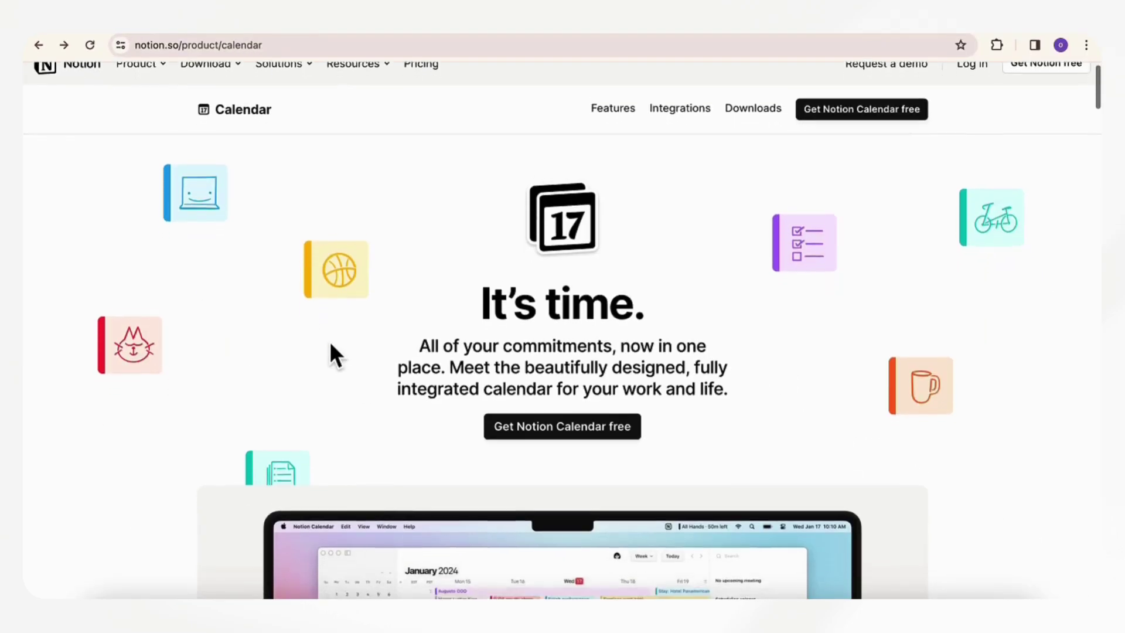
{"action": "scroll", "coordinate": [330, 351], "scroll_direction": "down", "scroll_amount": 10}
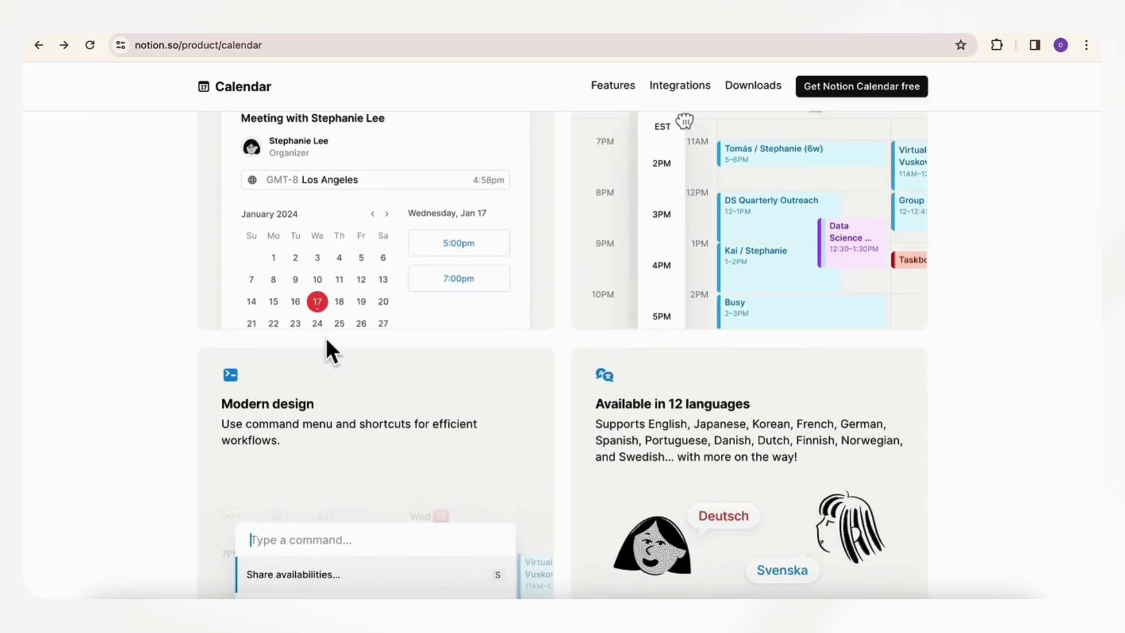
{"action": "scroll", "coordinate": [326, 339], "scroll_direction": "down", "scroll_amount": 5}
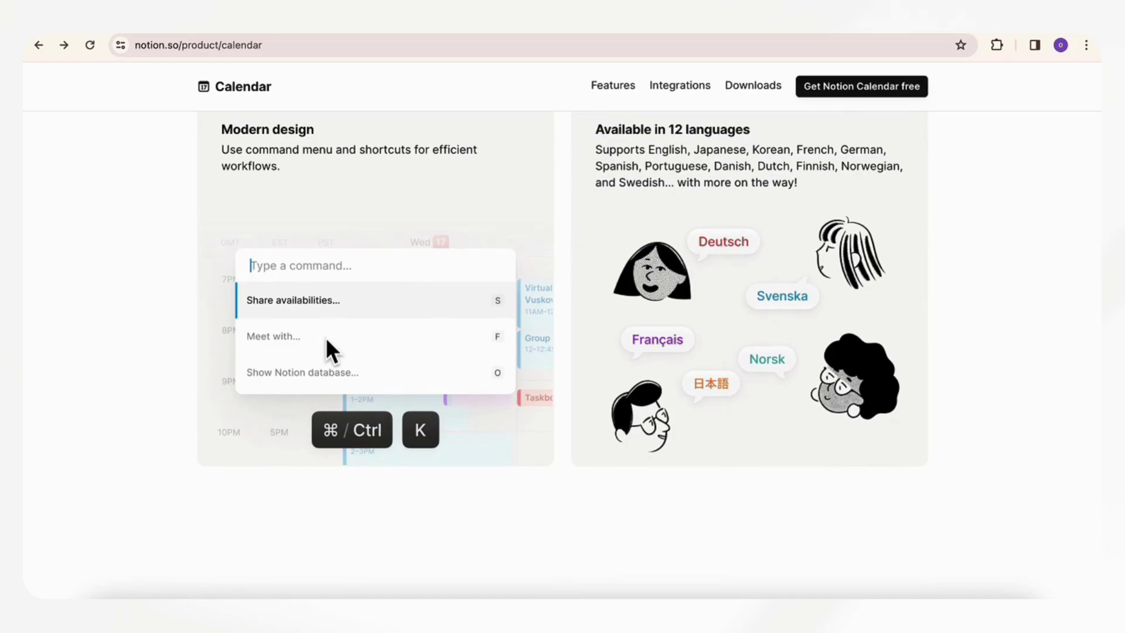
{"action": "scroll", "coordinate": [326, 336], "scroll_direction": "down", "scroll_amount": 10}
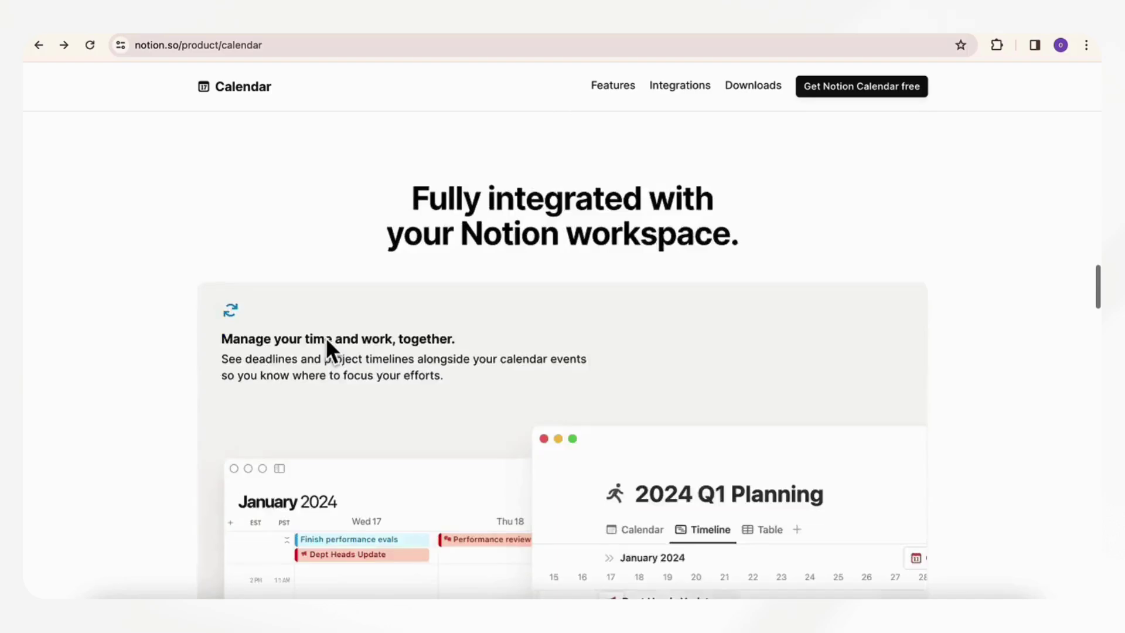
{"action": "scroll", "coordinate": [325, 336], "scroll_direction": "down", "scroll_amount": 5}
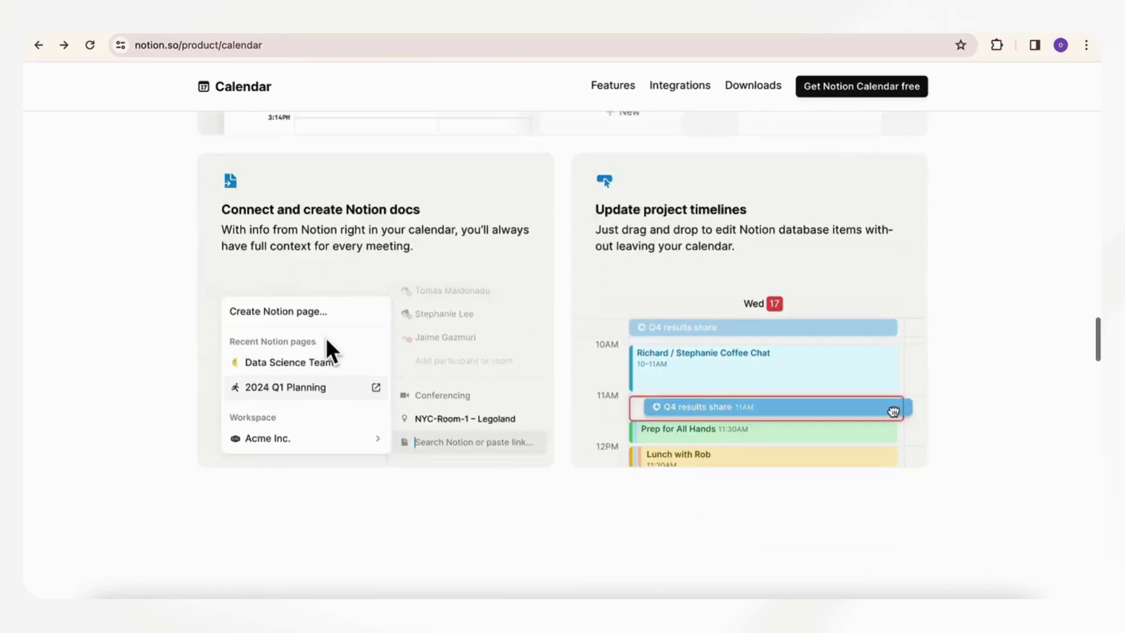
{"action": "scroll", "coordinate": [325, 336], "scroll_direction": "down", "scroll_amount": 5}
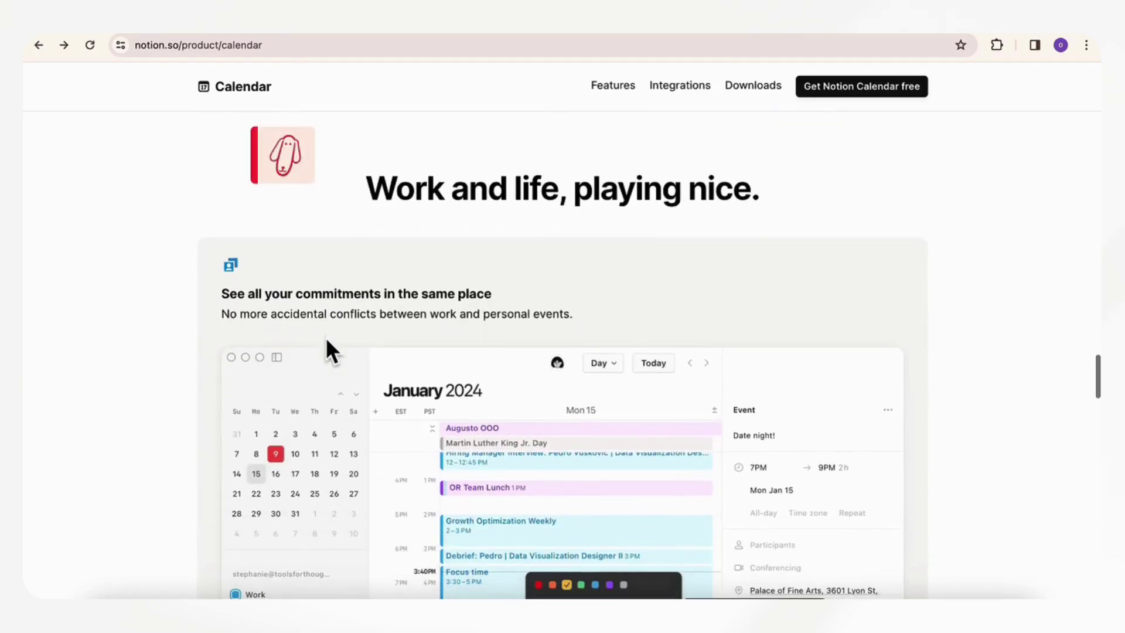
{"action": "scroll", "coordinate": [326, 341], "scroll_direction": "down", "scroll_amount": 10}
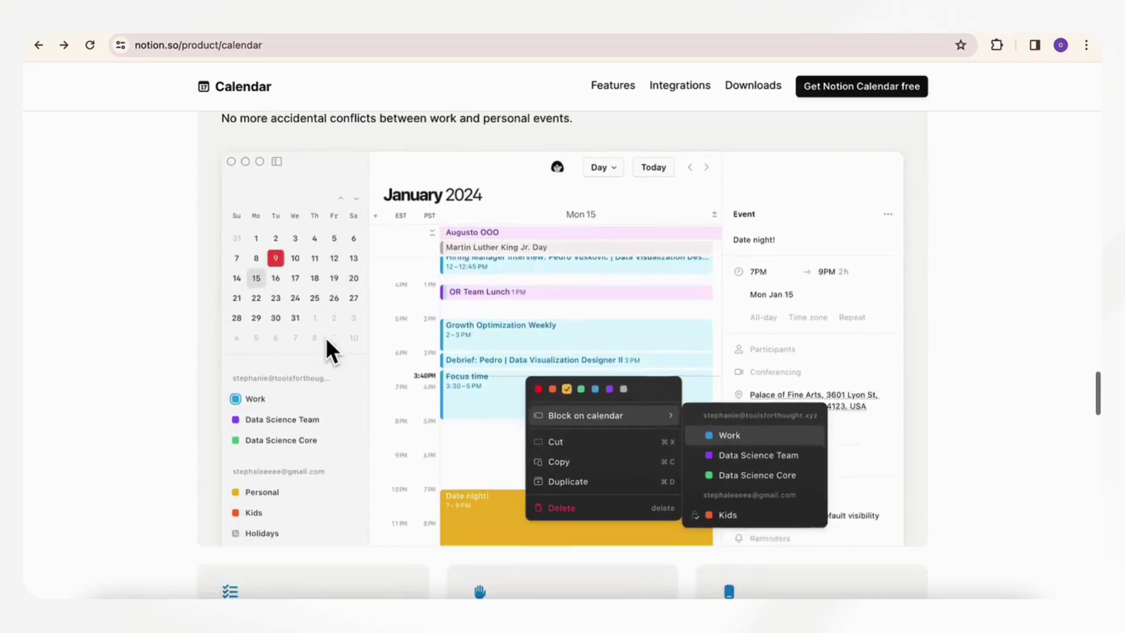
{"action": "scroll", "coordinate": [326, 340], "scroll_direction": "down", "scroll_amount": 10}
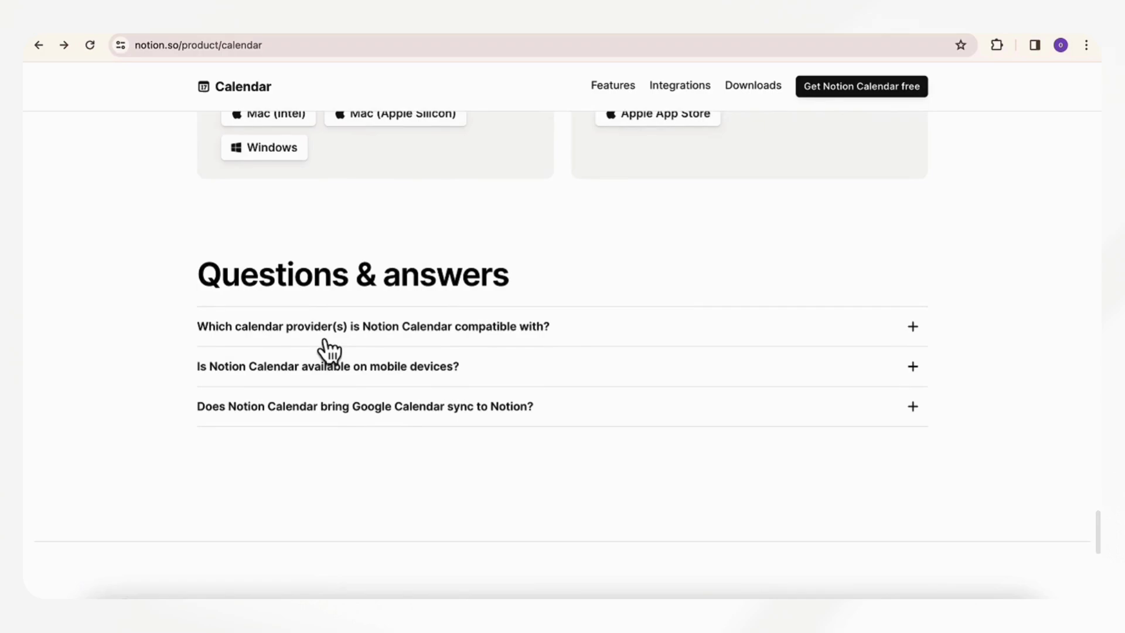
{"action": "scroll", "coordinate": [325, 341], "scroll_direction": "up", "scroll_amount": 2}
{"action": "scroll", "coordinate": [326, 340], "scroll_direction": "up", "scroll_amount": 4}
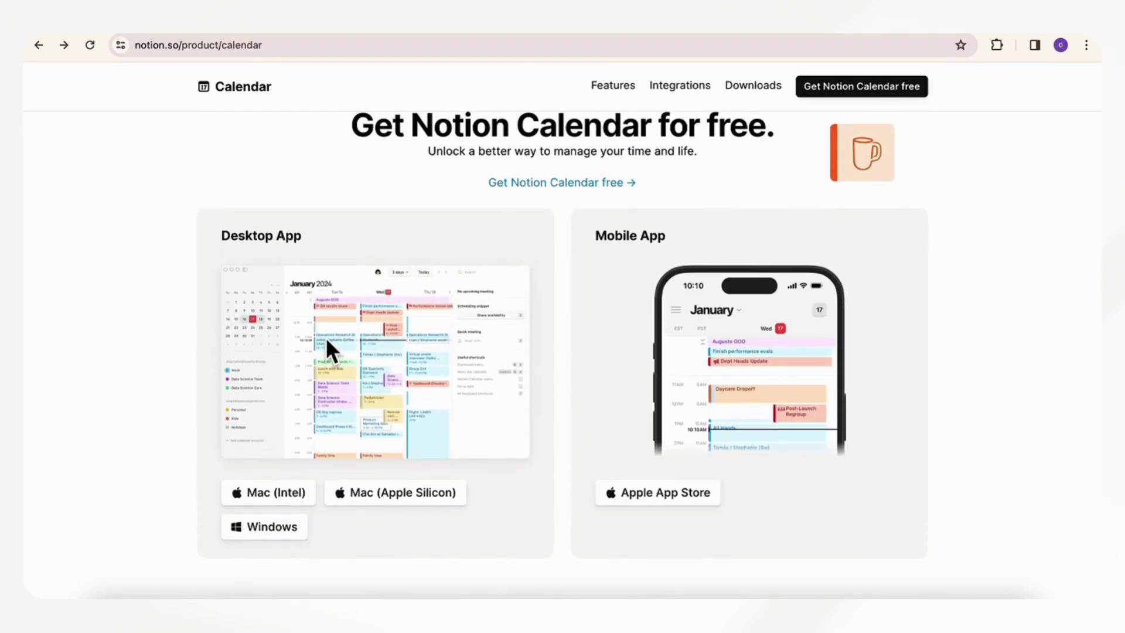
{"action": "scroll", "coordinate": [326, 336], "scroll_direction": "up", "scroll_amount": 1}
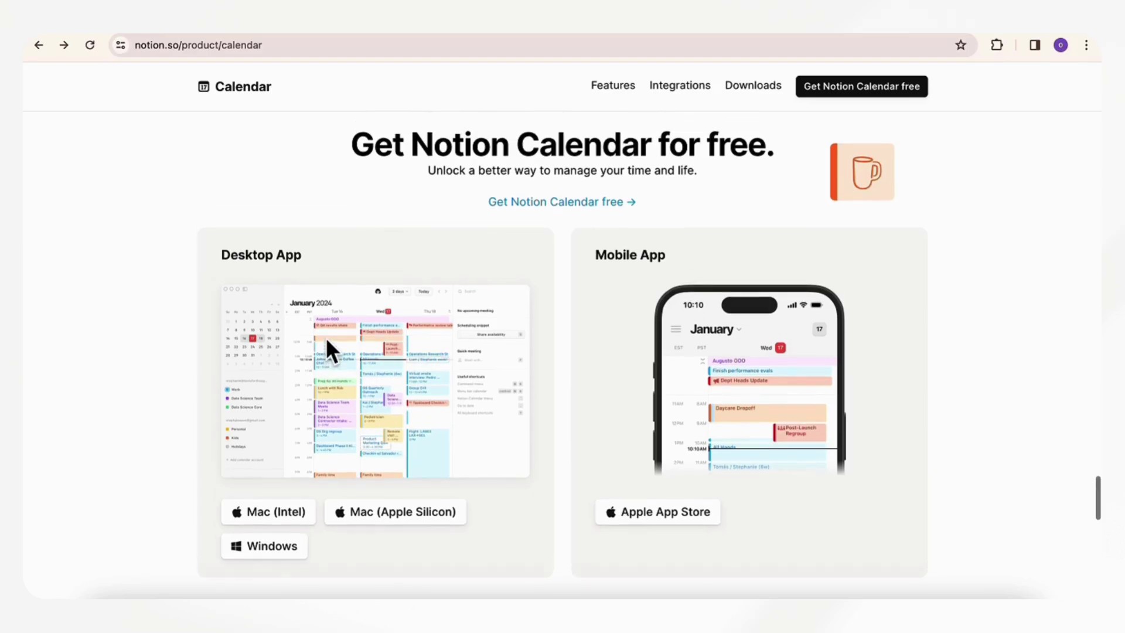
{"action": "scroll", "coordinate": [325, 336], "scroll_direction": "down", "scroll_amount": 1}
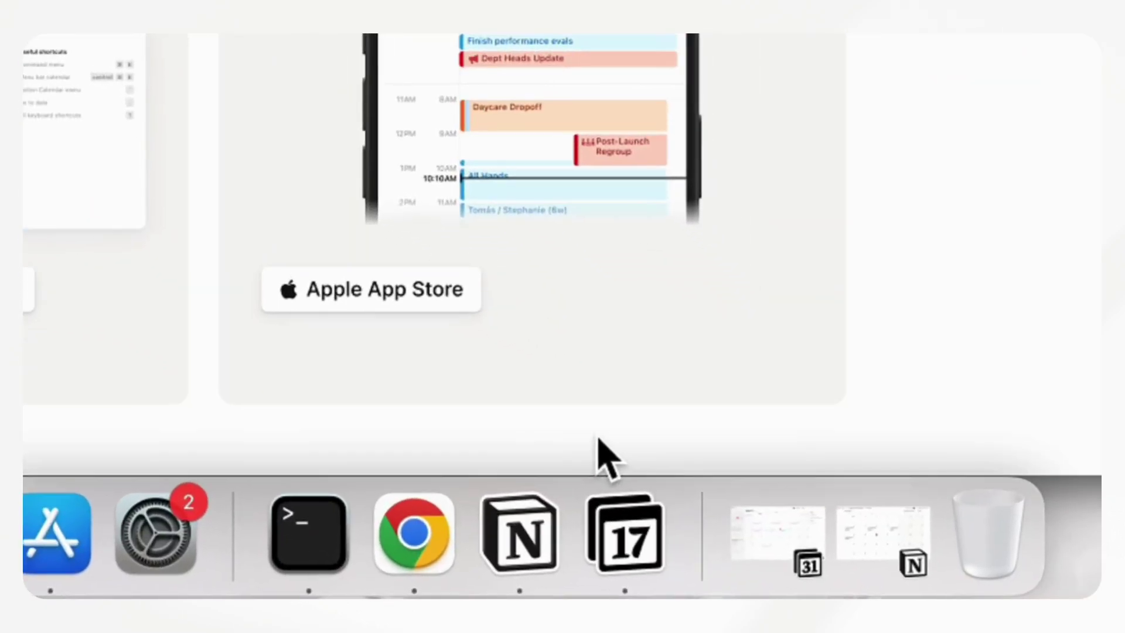
Step: Launch Notion Calendar from the Dock and choose 'Add Notion database…' for The Organized Notebook workspace
{"action": "left_click", "coordinate": [649, 532]}
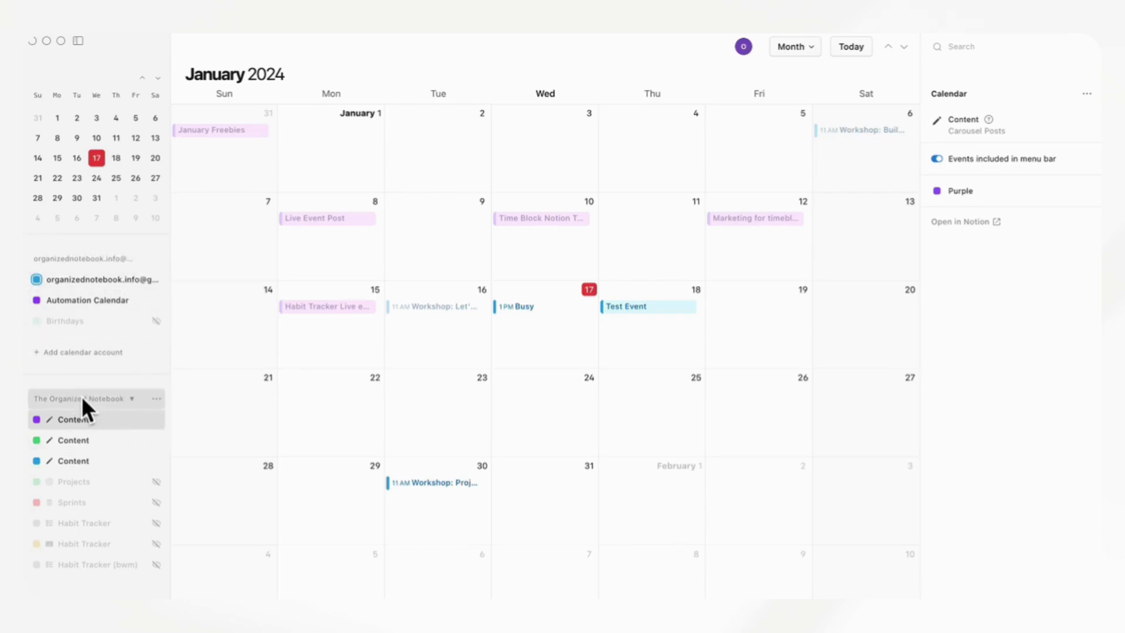
{"action": "left_click", "coordinate": [158, 401]}
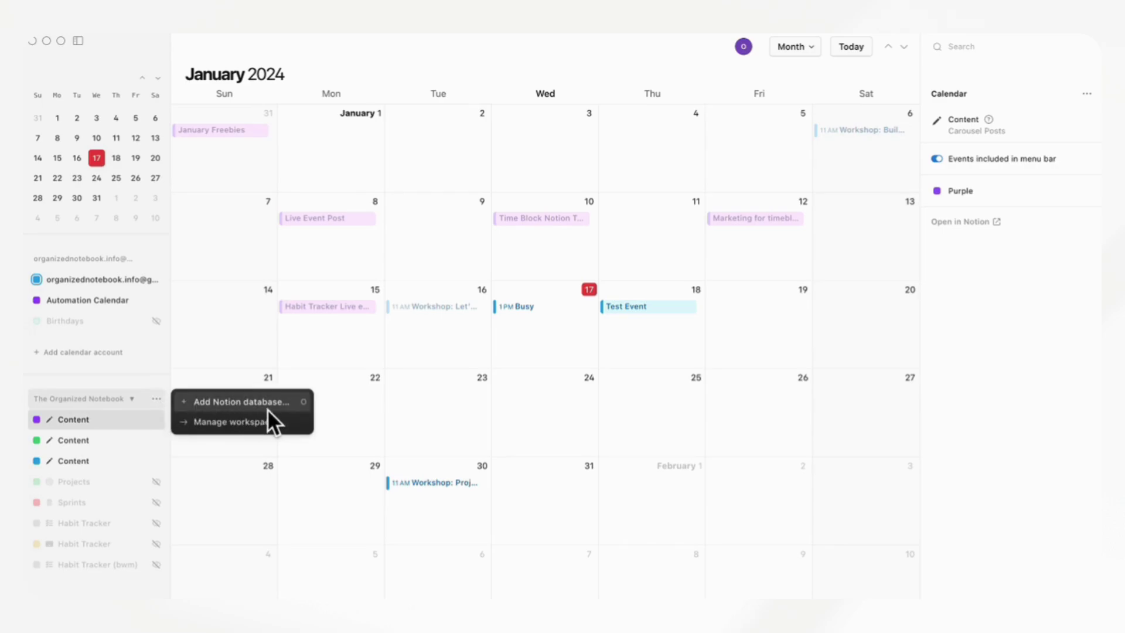
{"action": "left_click", "coordinate": [252, 402]}
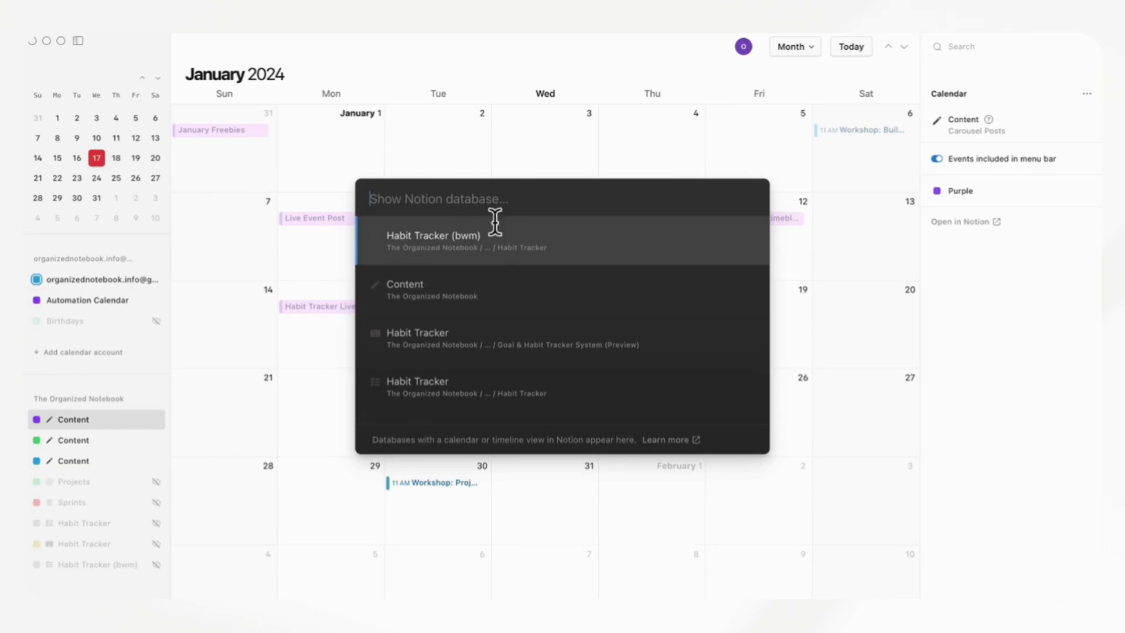
Step: Close the database picker and hide the green and blue Content calendars, leaving purple visible
{"action": "left_click", "coordinate": [188, 408]}
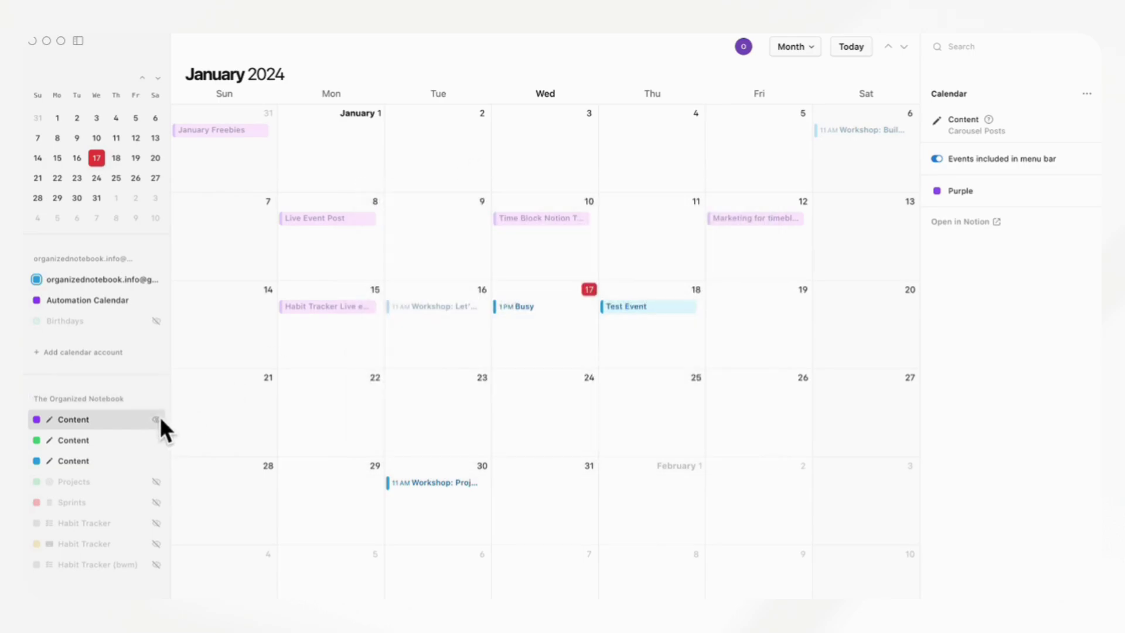
{"action": "left_click", "coordinate": [160, 420]}
{"action": "left_click", "coordinate": [161, 421]}
{"action": "left_click", "coordinate": [161, 420]}
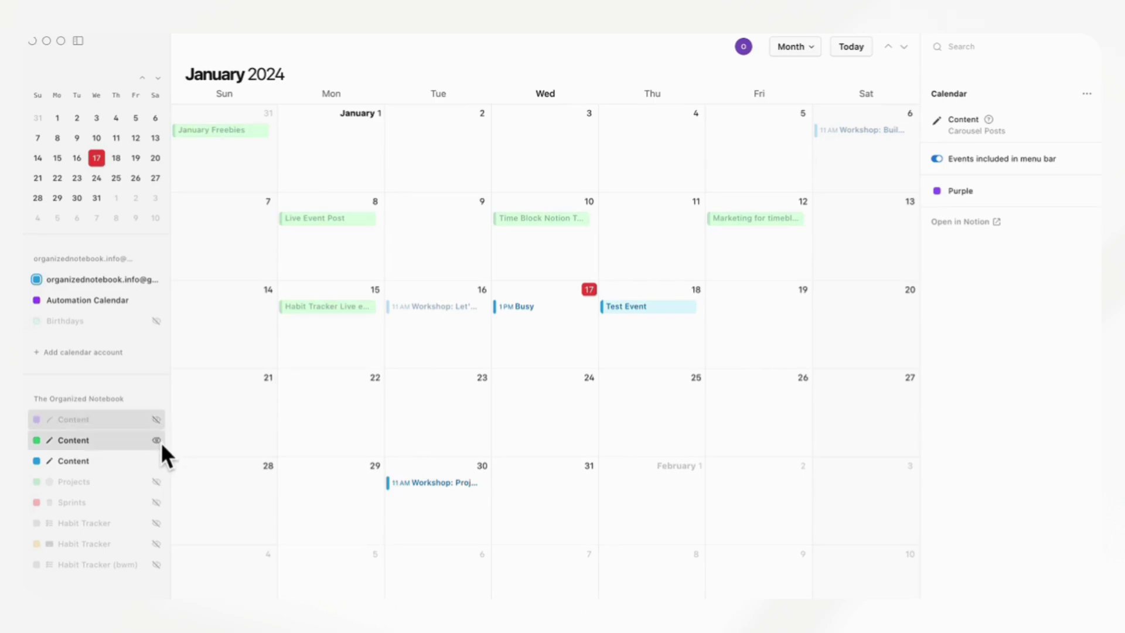
{"action": "left_click", "coordinate": [161, 424]}
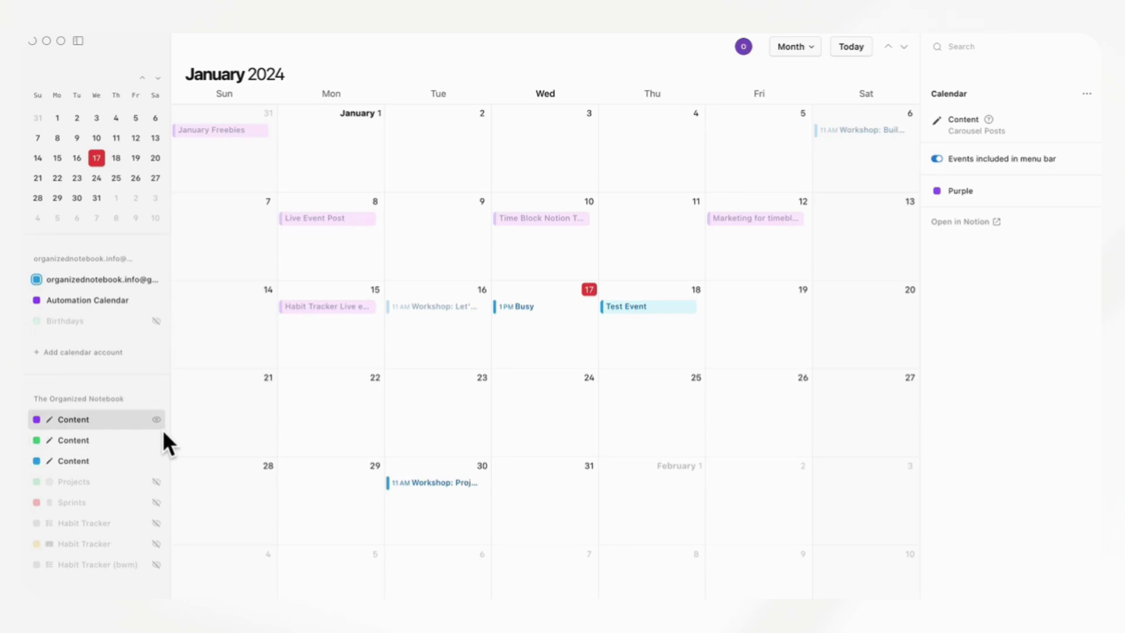
{"action": "left_click", "coordinate": [161, 440]}
{"action": "left_click", "coordinate": [160, 423]}
{"action": "left_click", "coordinate": [160, 459]}
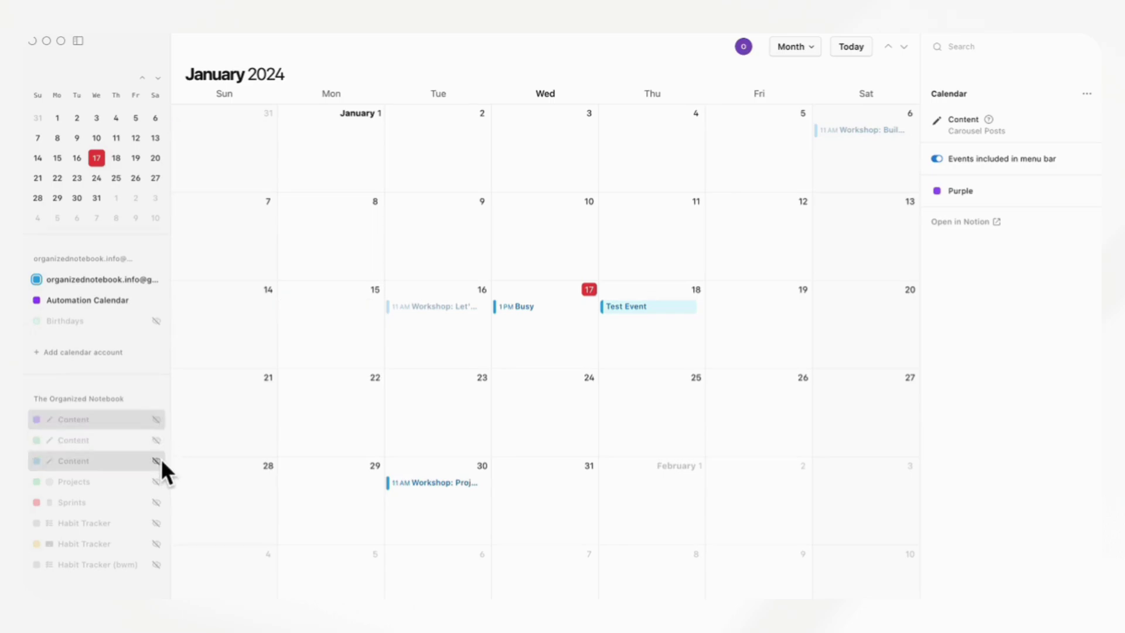
{"action": "left_click", "coordinate": [160, 420]}
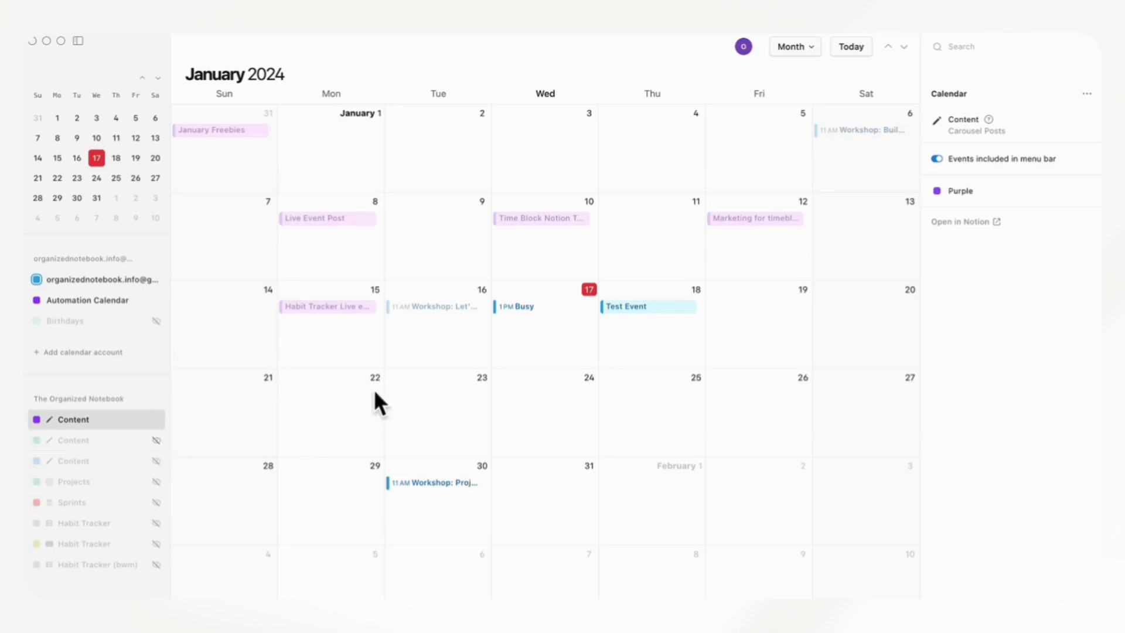
Step: Open the Habit Tracker Live event, keep it all-day, and show its Copy/Duplicate/Delete actions
{"action": "left_click", "coordinate": [346, 311]}
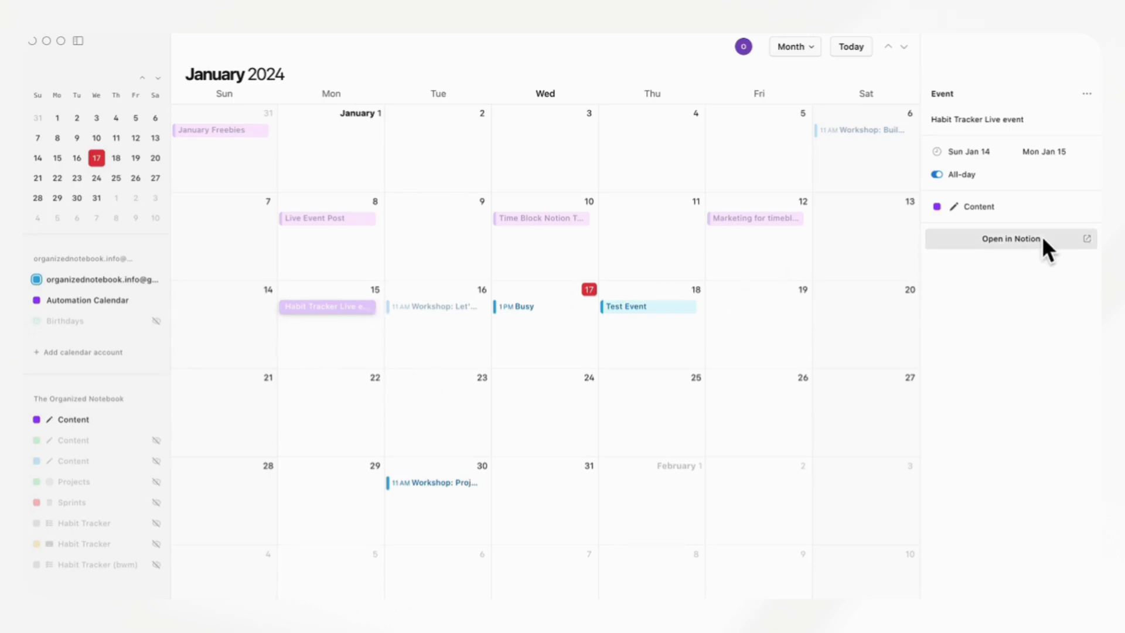
{"action": "left_click", "coordinate": [939, 175]}
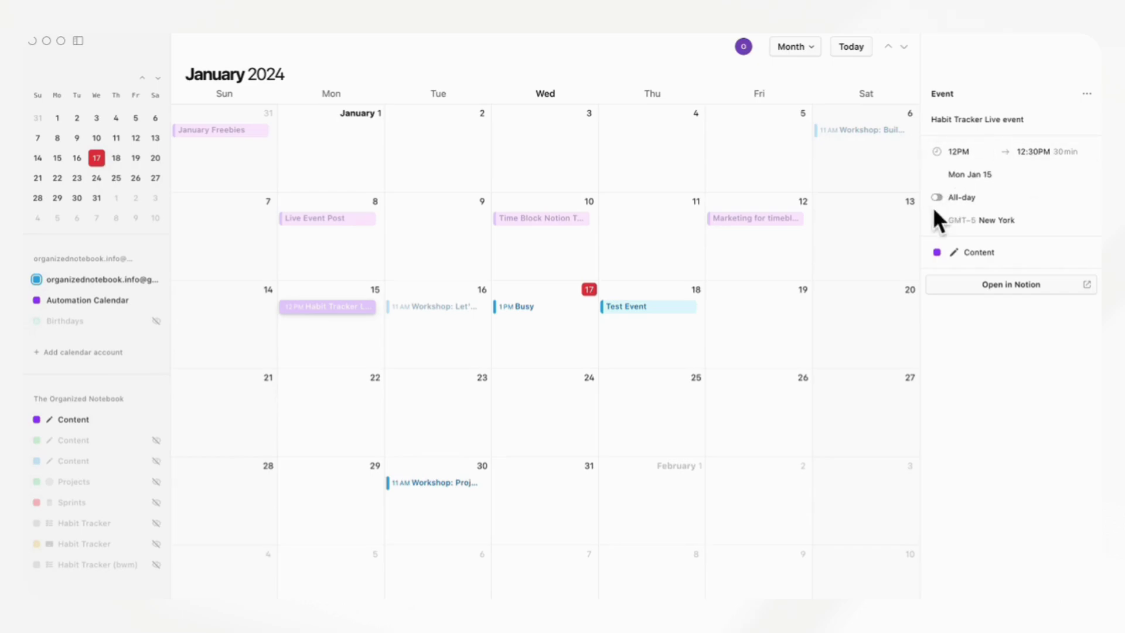
{"action": "left_click", "coordinate": [943, 197]}
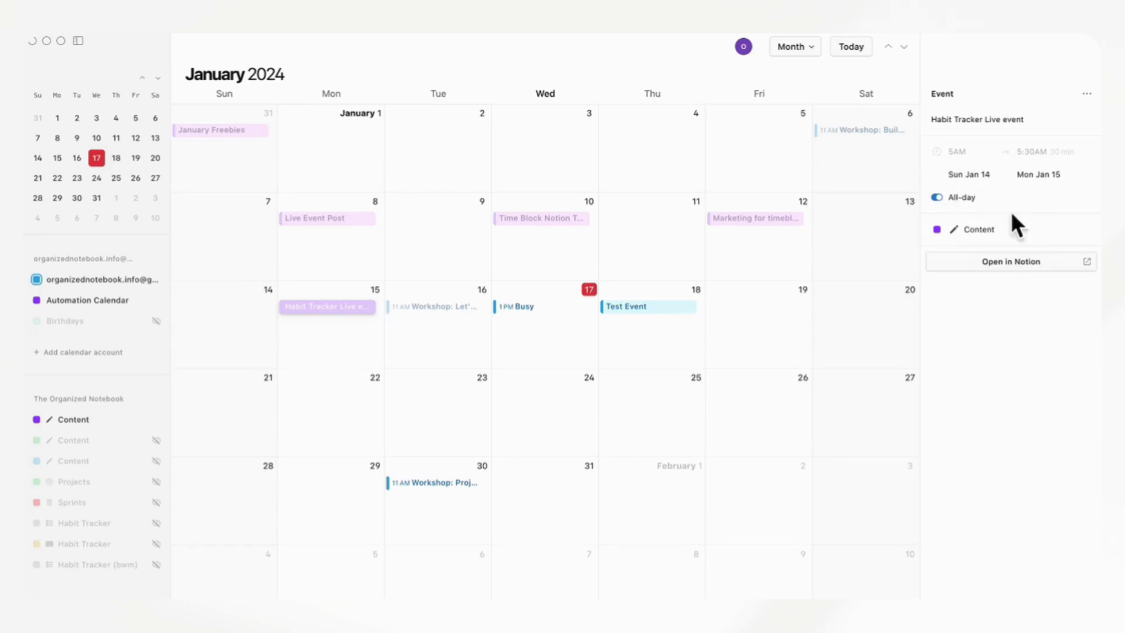
{"action": "left_click", "coordinate": [1088, 94]}
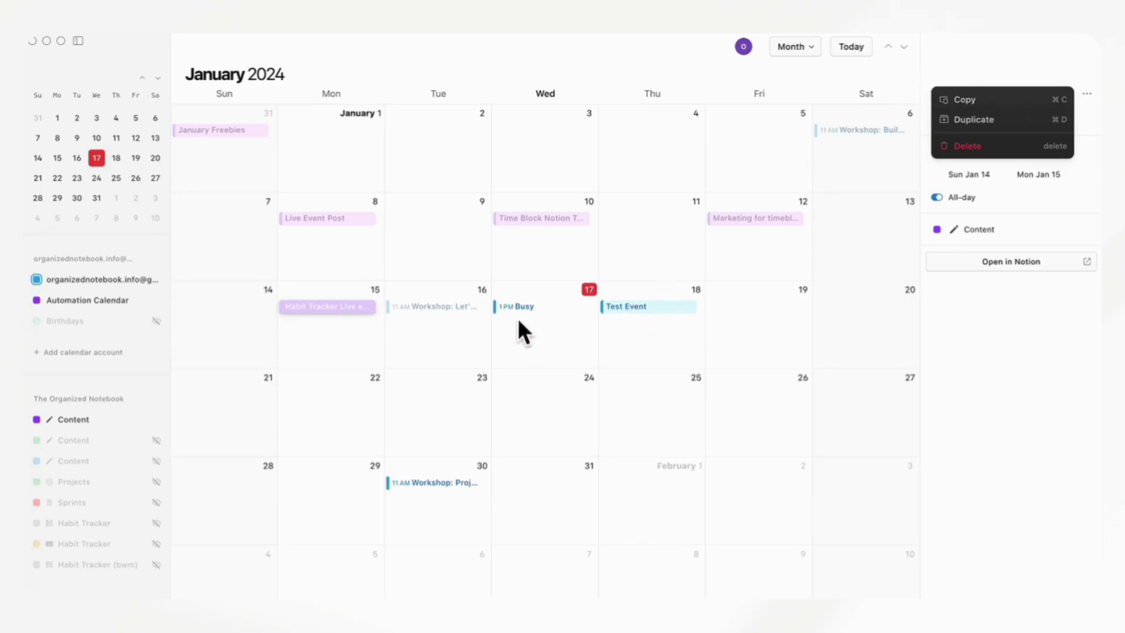
Step: Open the Wed 17 Busy event, keep it Busy, and check its Docs and links and Conferencing options
{"action": "left_click", "coordinate": [537, 308]}
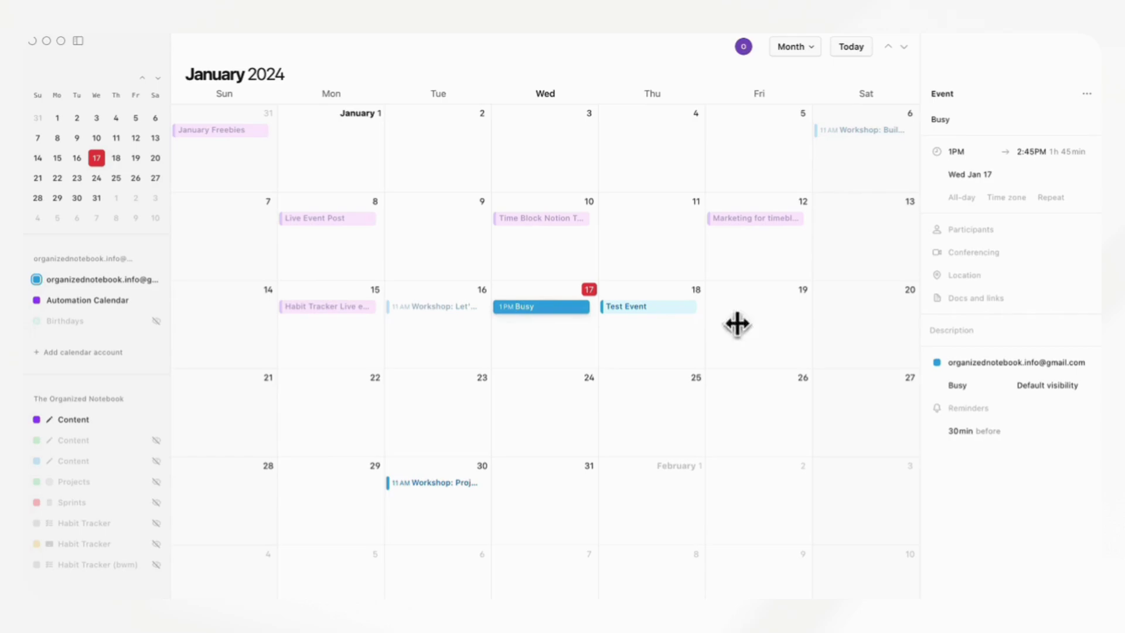
{"action": "left_click", "coordinate": [995, 387]}
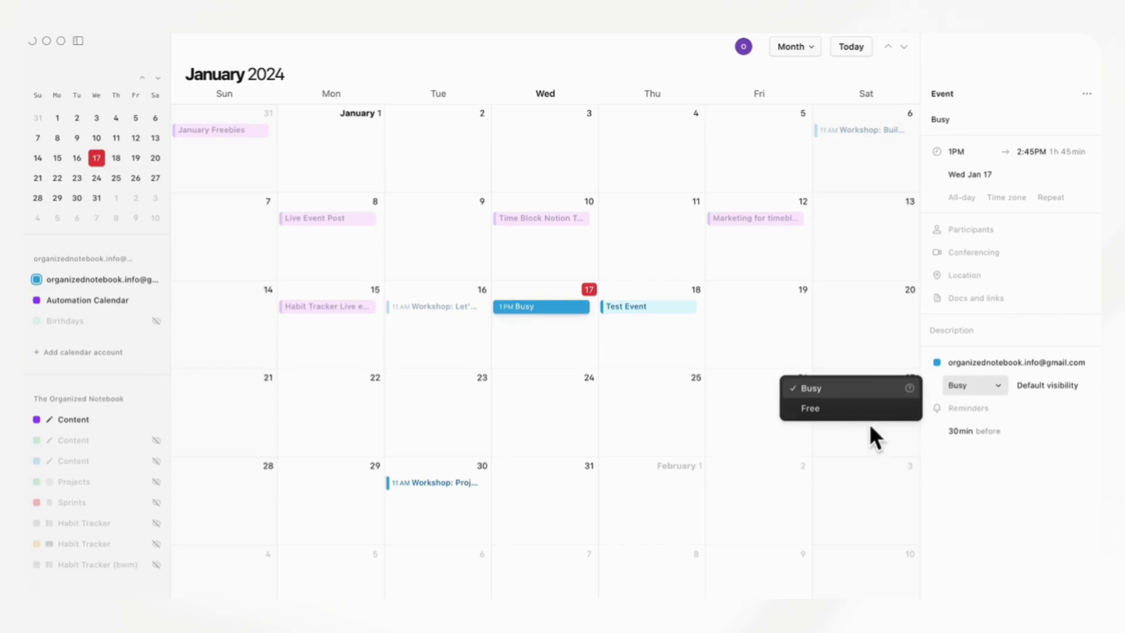
{"action": "left_click", "coordinate": [1035, 470]}
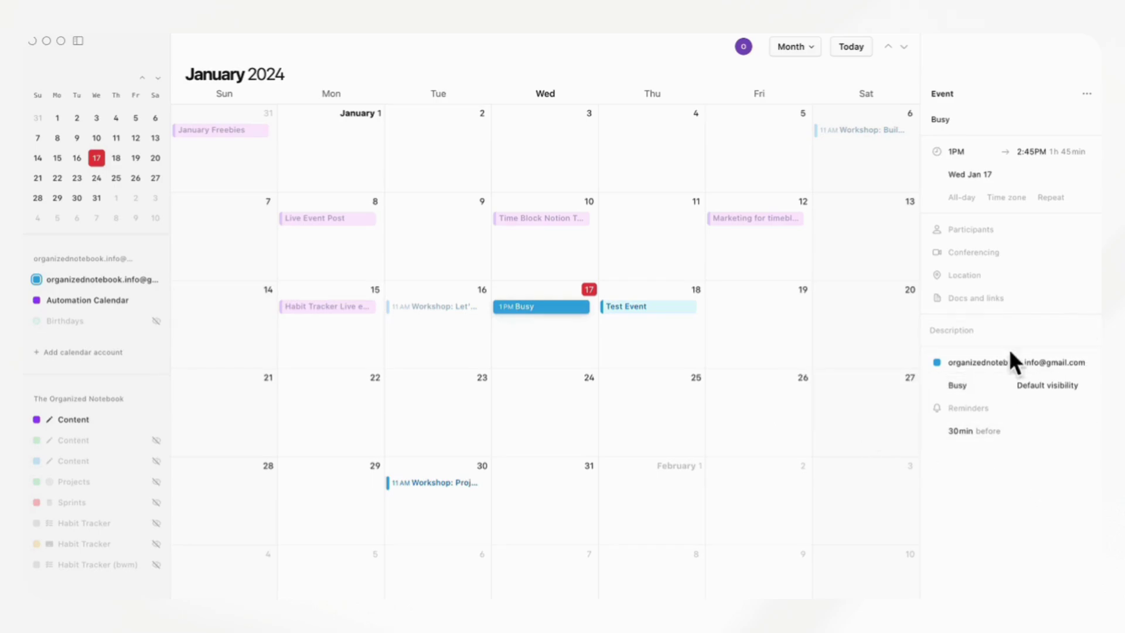
{"action": "left_click", "coordinate": [989, 299]}
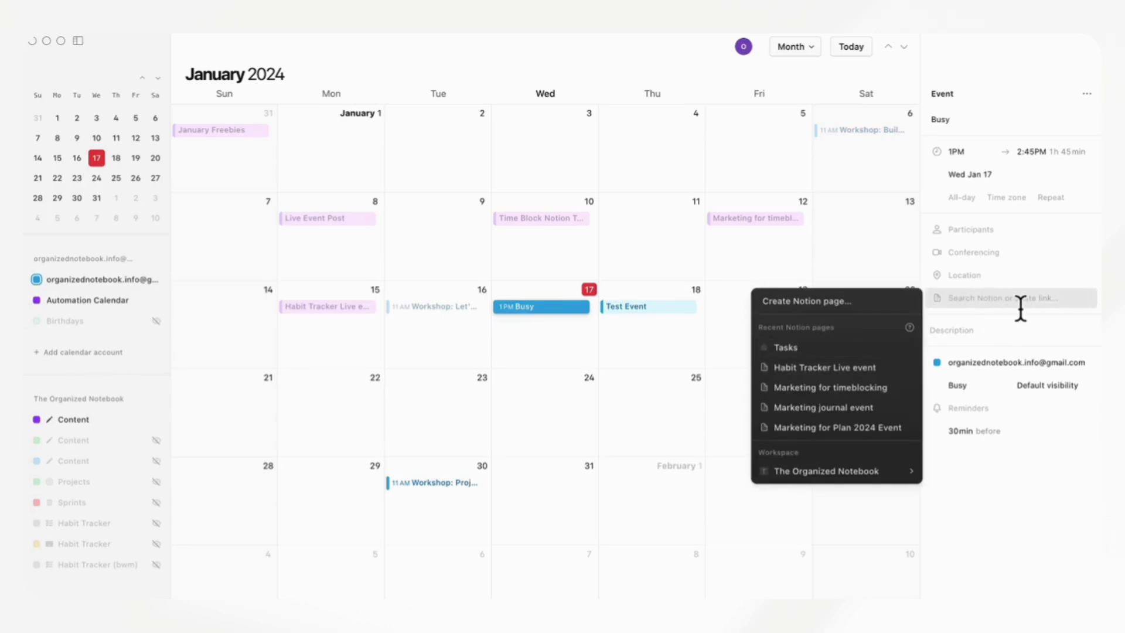
{"action": "left_click", "coordinate": [1001, 258]}
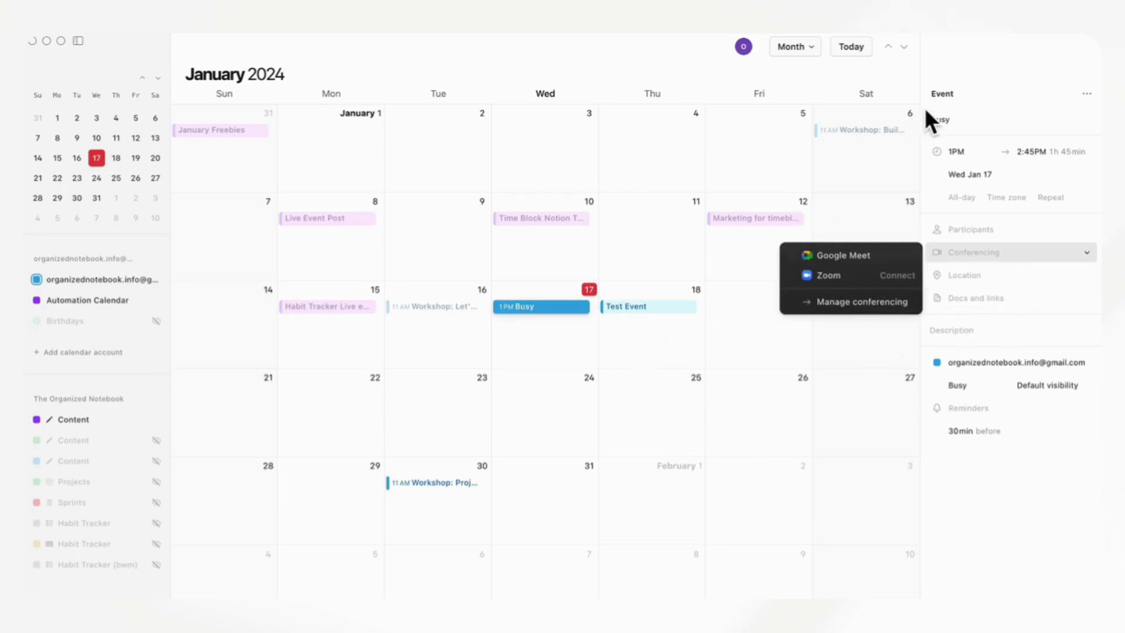
{"action": "key", "text": "Escape"}
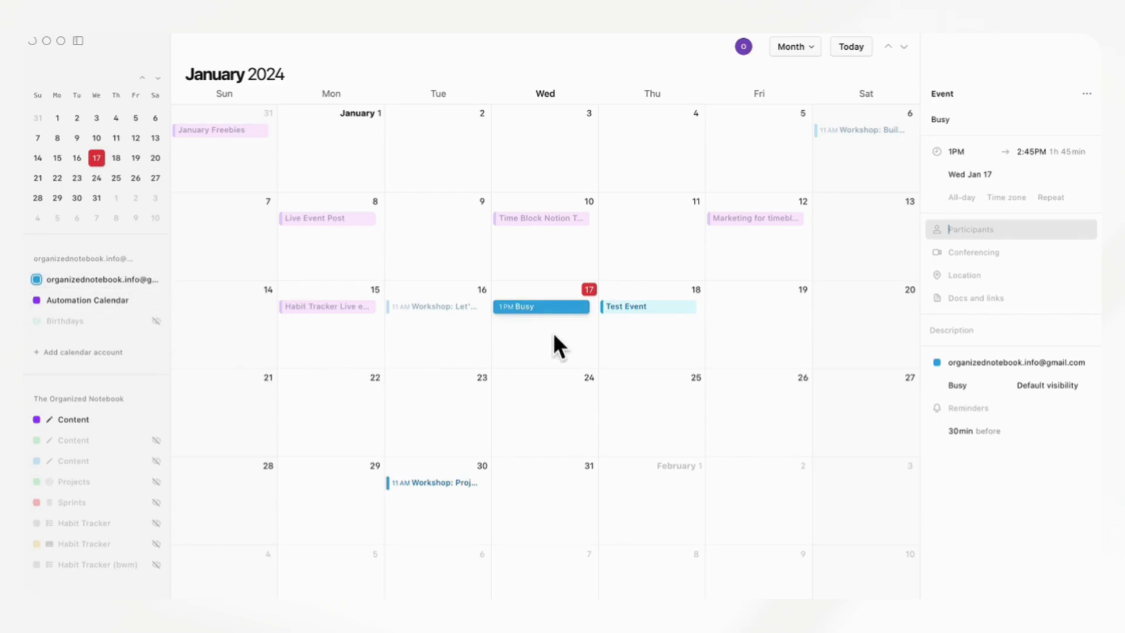
Step: Switch the calendar from month view to week view
{"action": "left_click", "coordinate": [512, 334]}
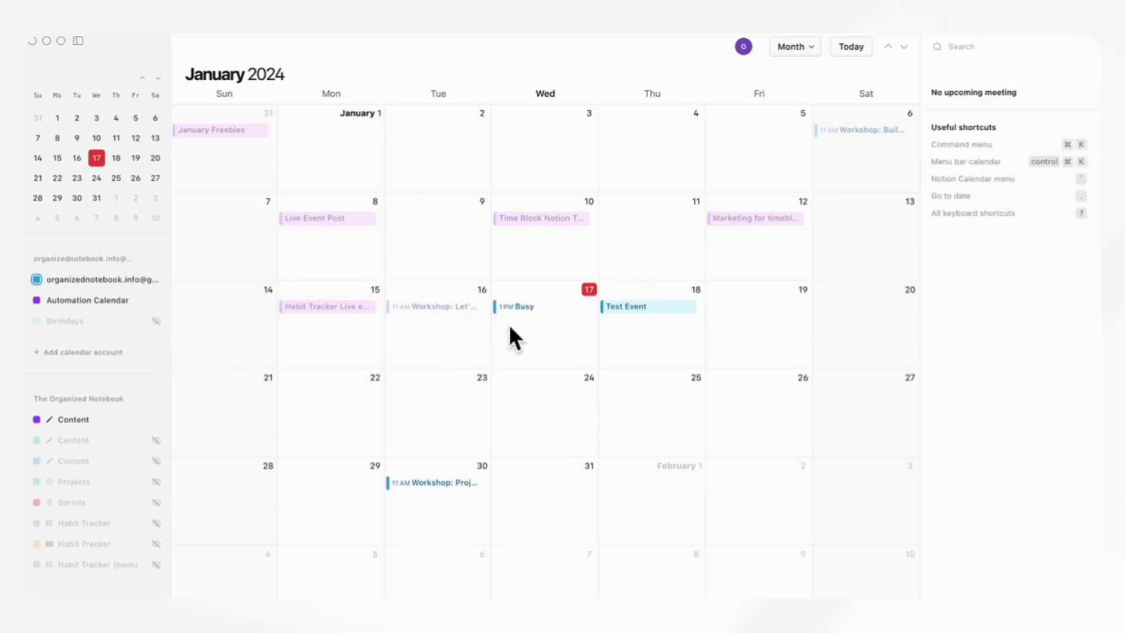
{"action": "left_click", "coordinate": [556, 346]}
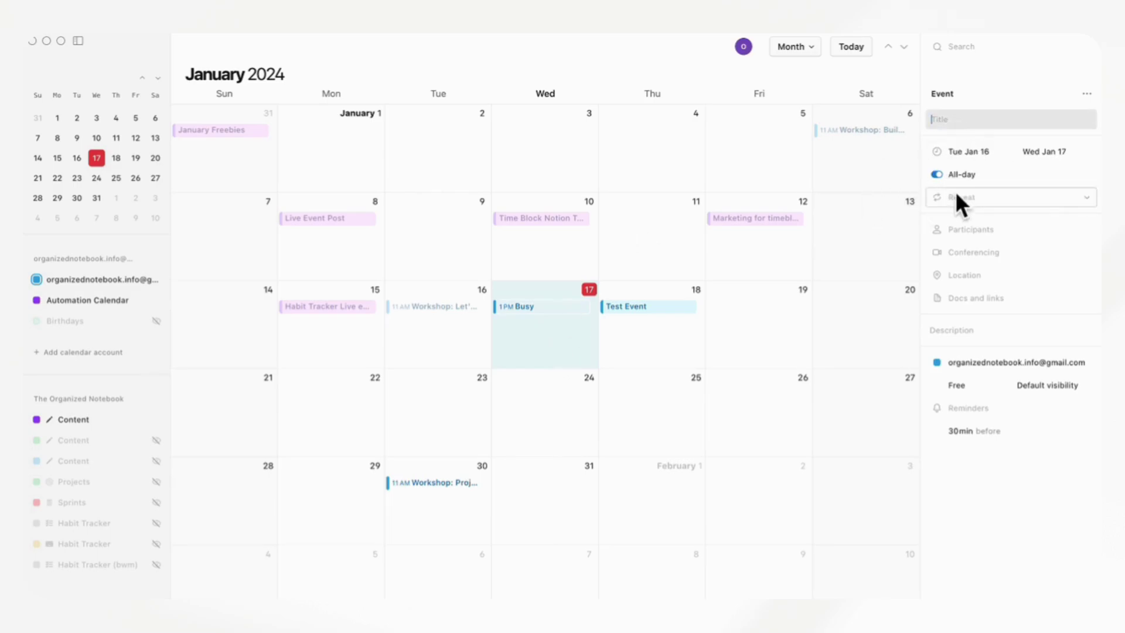
{"action": "left_click", "coordinate": [813, 55]}
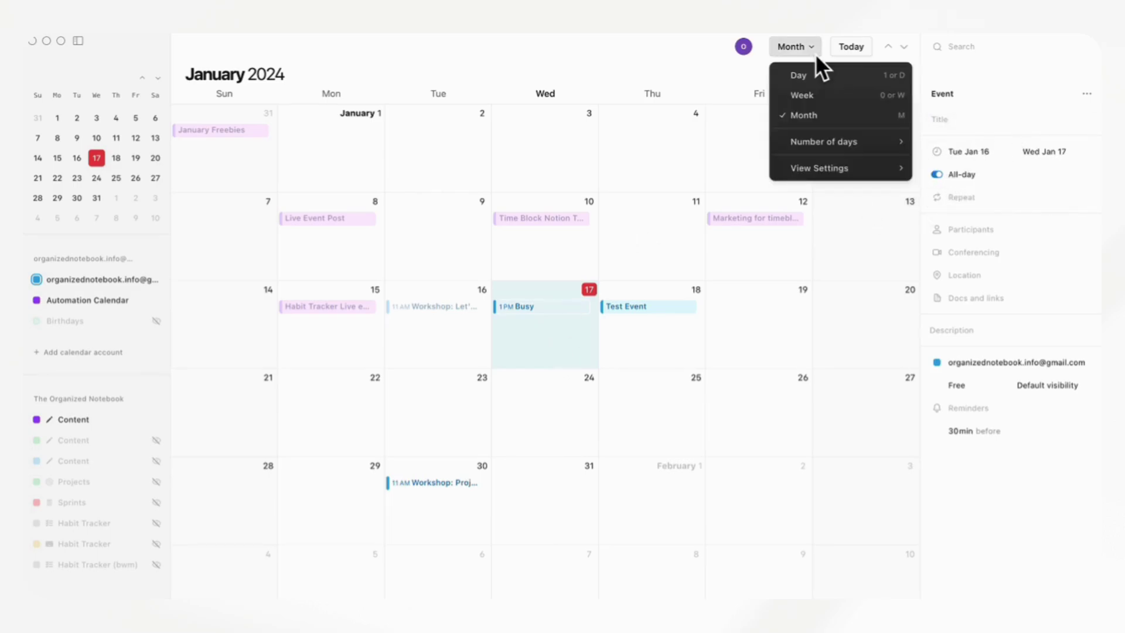
{"action": "left_click", "coordinate": [841, 100]}
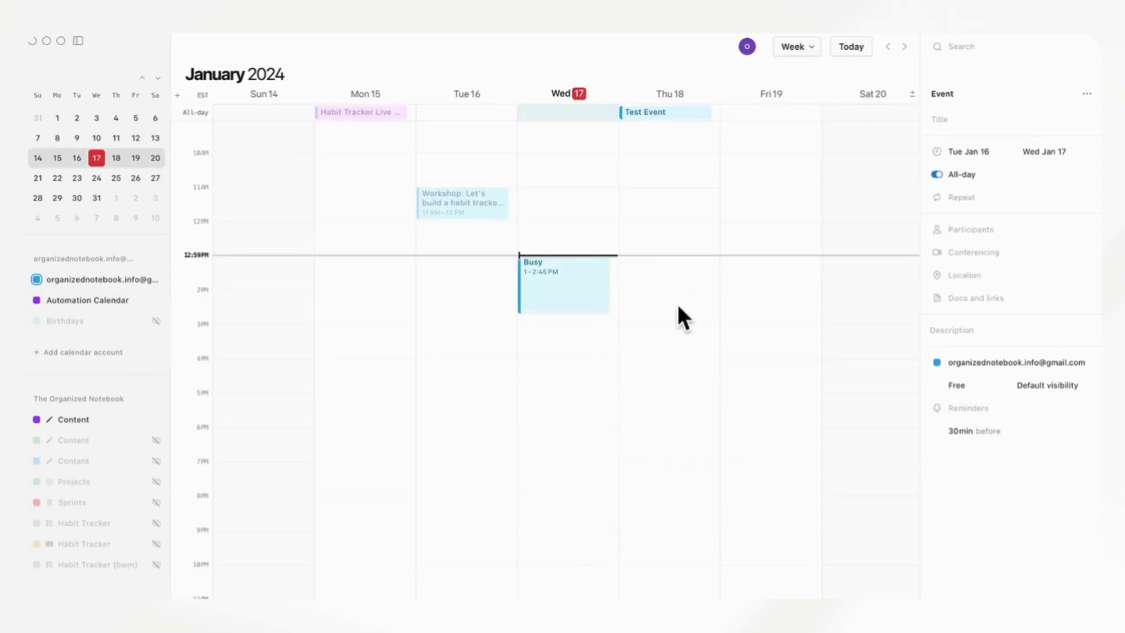
Step: Create a 1:30–3:45PM event on Fri 19 assigned to the Content calendar
{"action": "left_click_drag", "start_coordinate": [642, 274], "coordinate": [699, 385]}
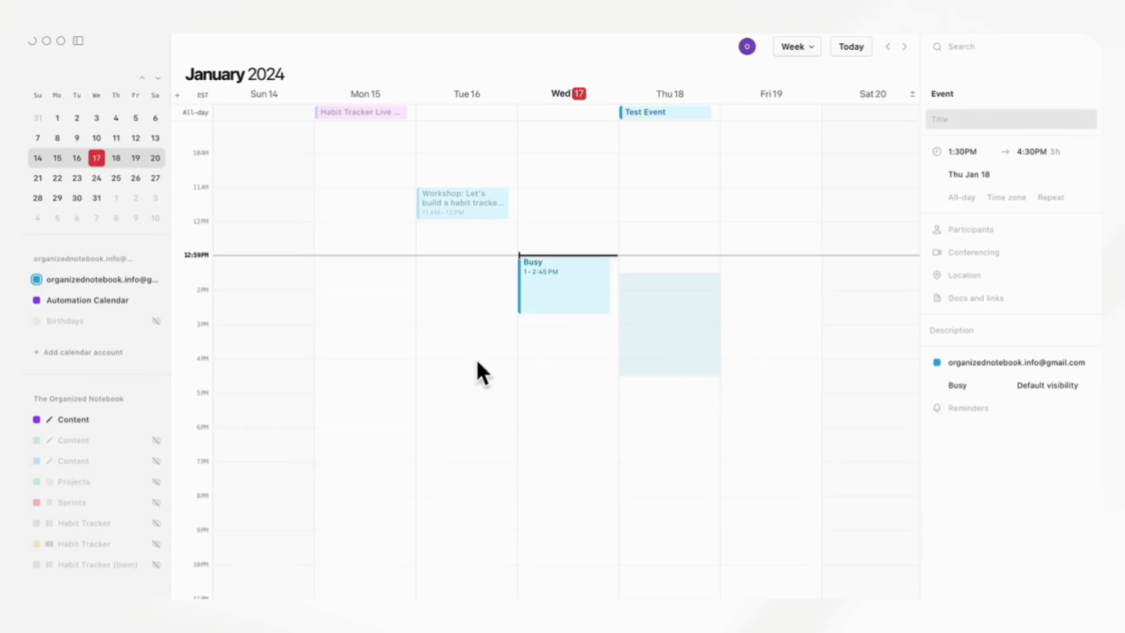
{"action": "left_click", "coordinate": [115, 420]}
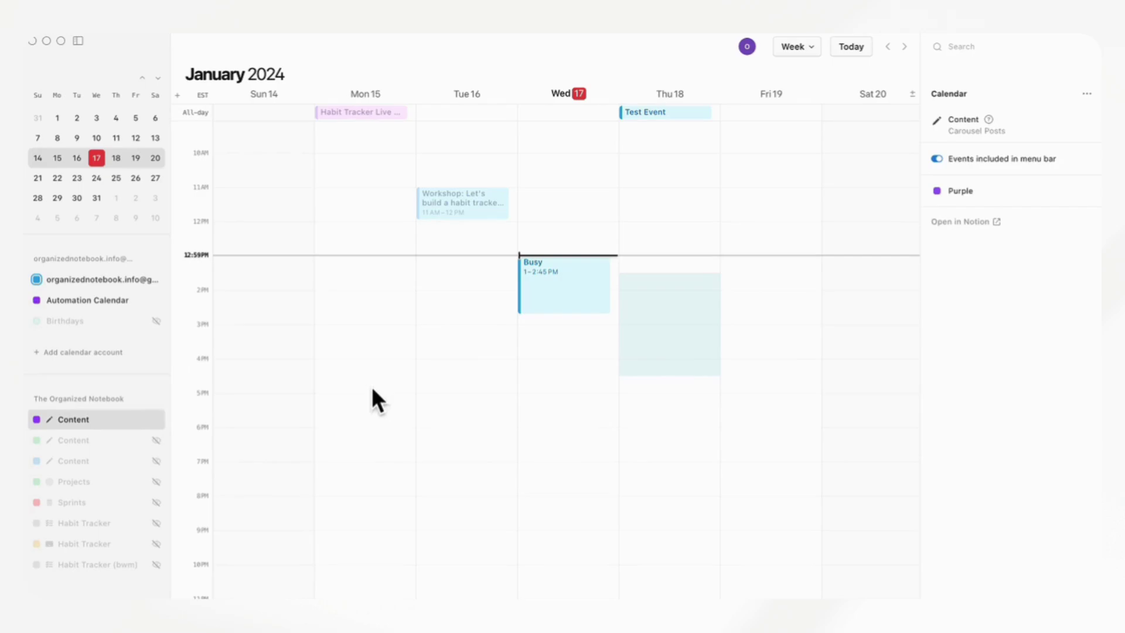
{"action": "scroll", "coordinate": [450, 245], "scroll_direction": "up", "scroll_amount": 2}
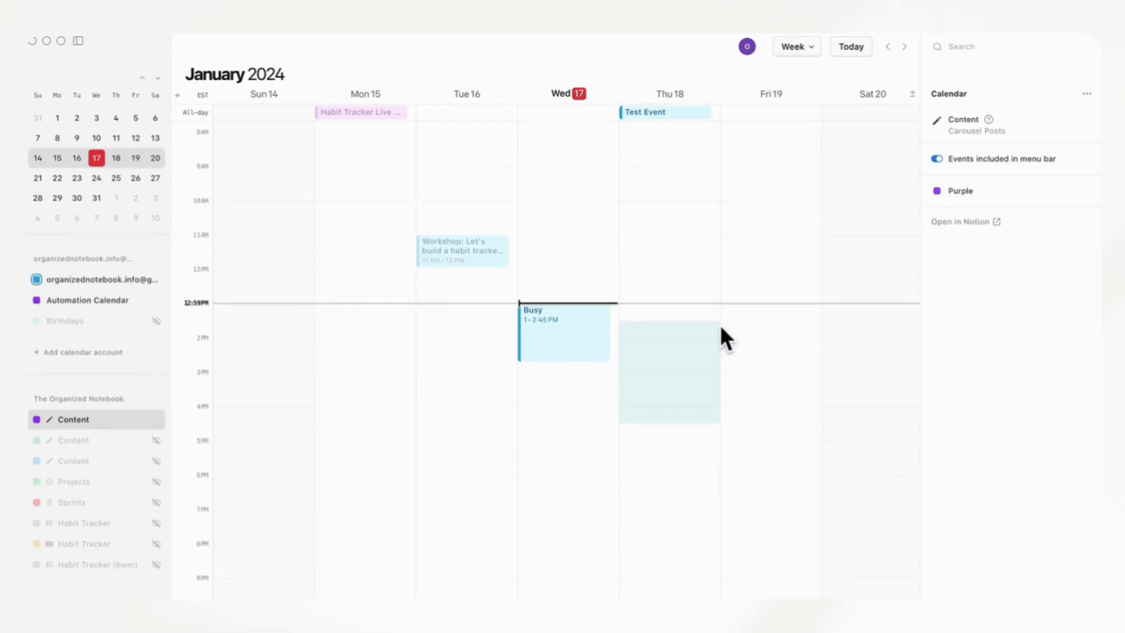
{"action": "left_click_drag", "start_coordinate": [740, 328], "coordinate": [786, 396]}
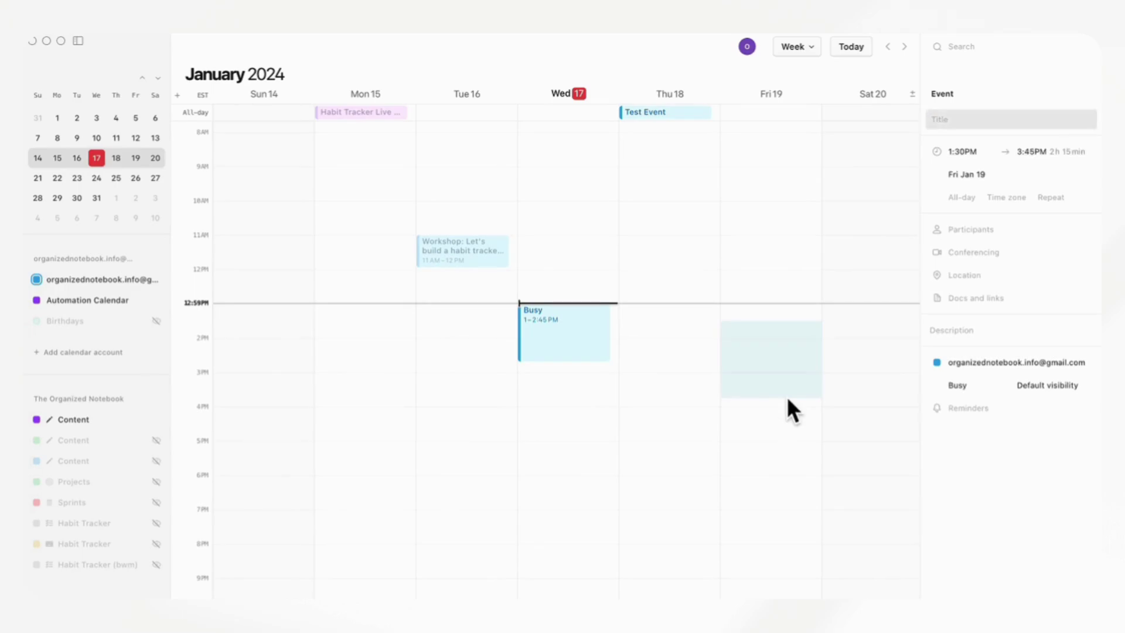
{"action": "left_click", "coordinate": [36, 419]}
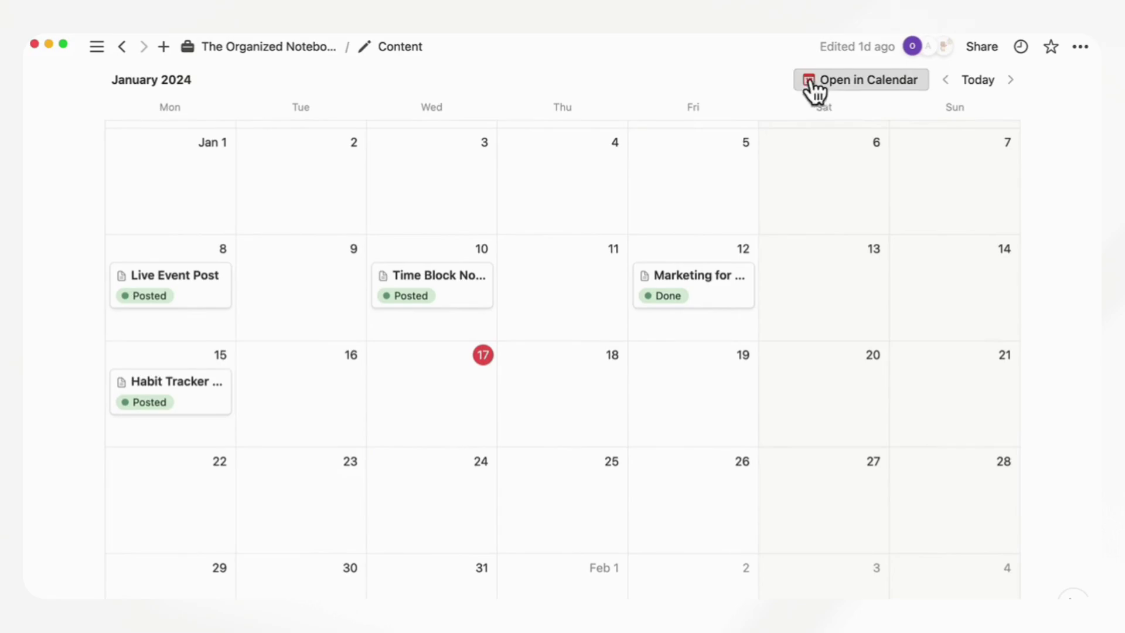
Step: Open the Content database's calendar from Notion in Notion Calendar's week view
{"action": "left_click", "coordinate": [861, 88]}
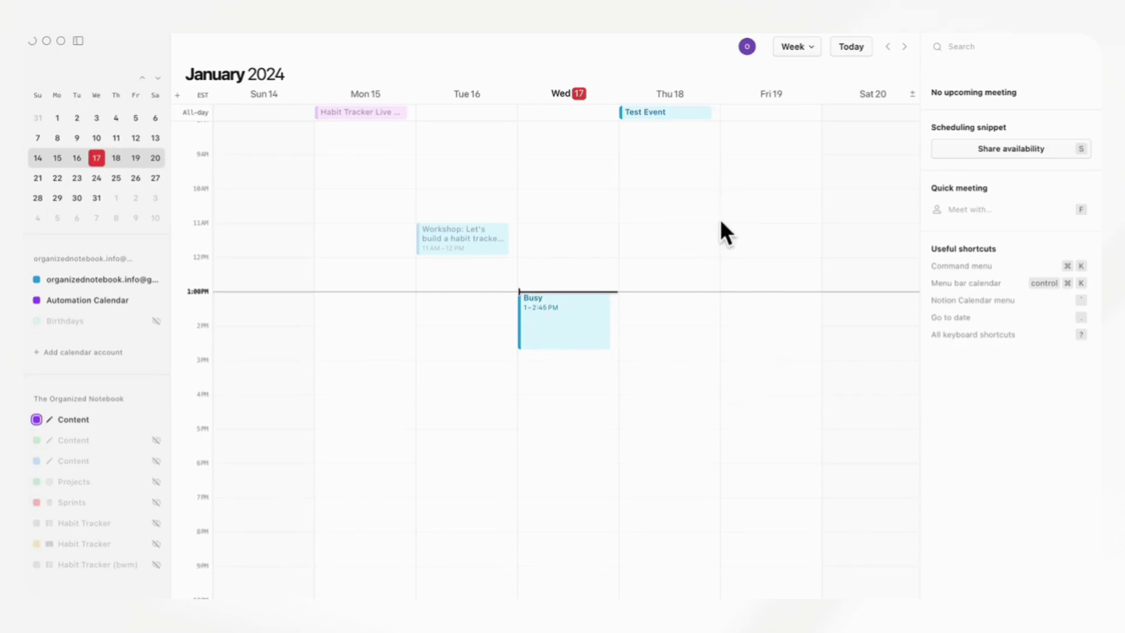
Step: From the menu-bar upcoming-events list, open the ongoing Busy event (Wed Jan 17, 1PM–2:45PM)
{"action": "scroll", "coordinate": [719, 219], "scroll_direction": "up", "scroll_amount": 3}
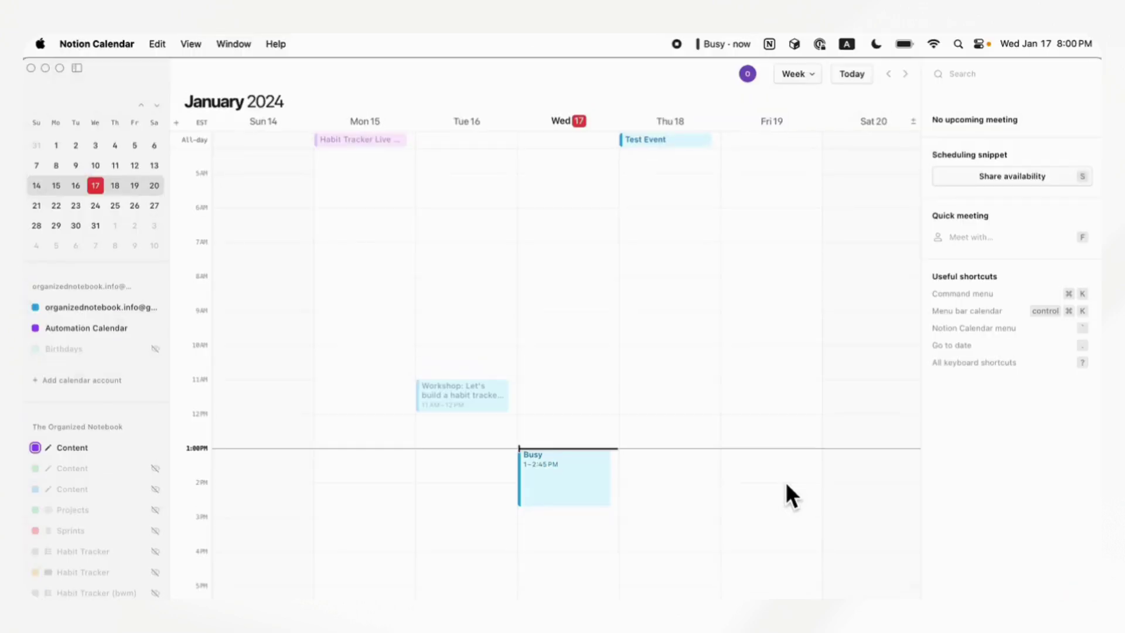
{"action": "left_click", "coordinate": [730, 47]}
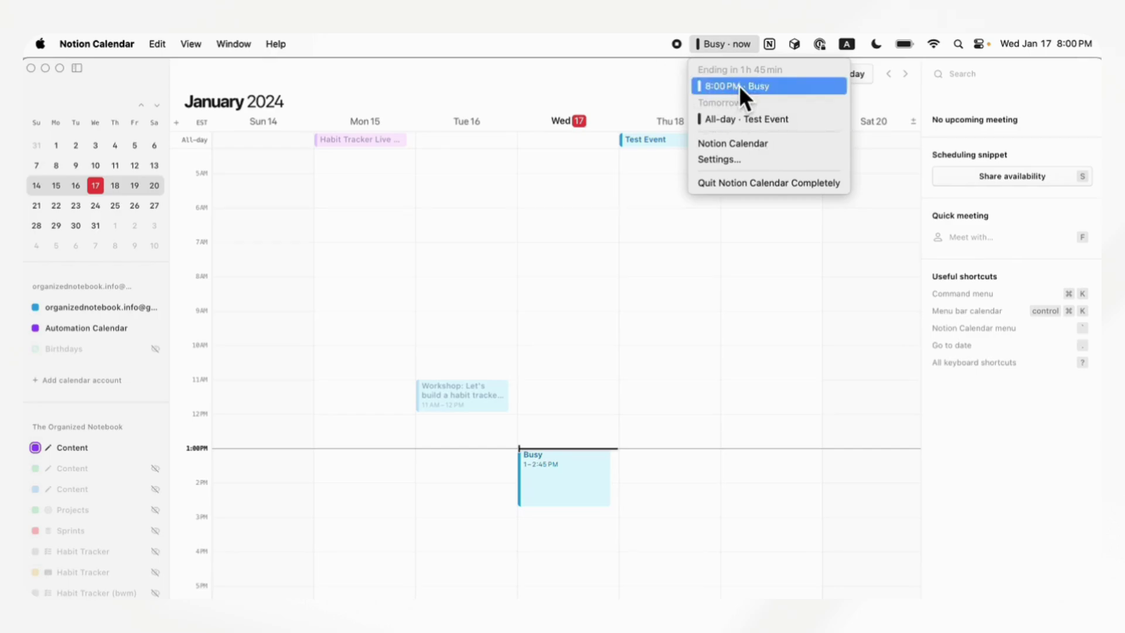
{"action": "left_click", "coordinate": [740, 52]}
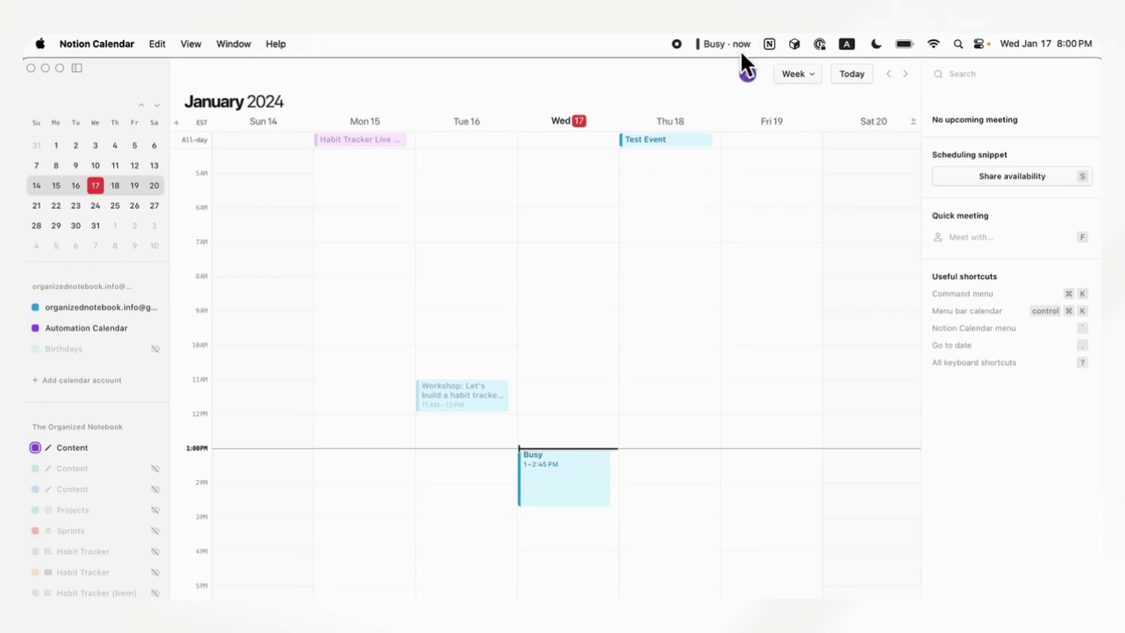
{"action": "left_click", "coordinate": [720, 46]}
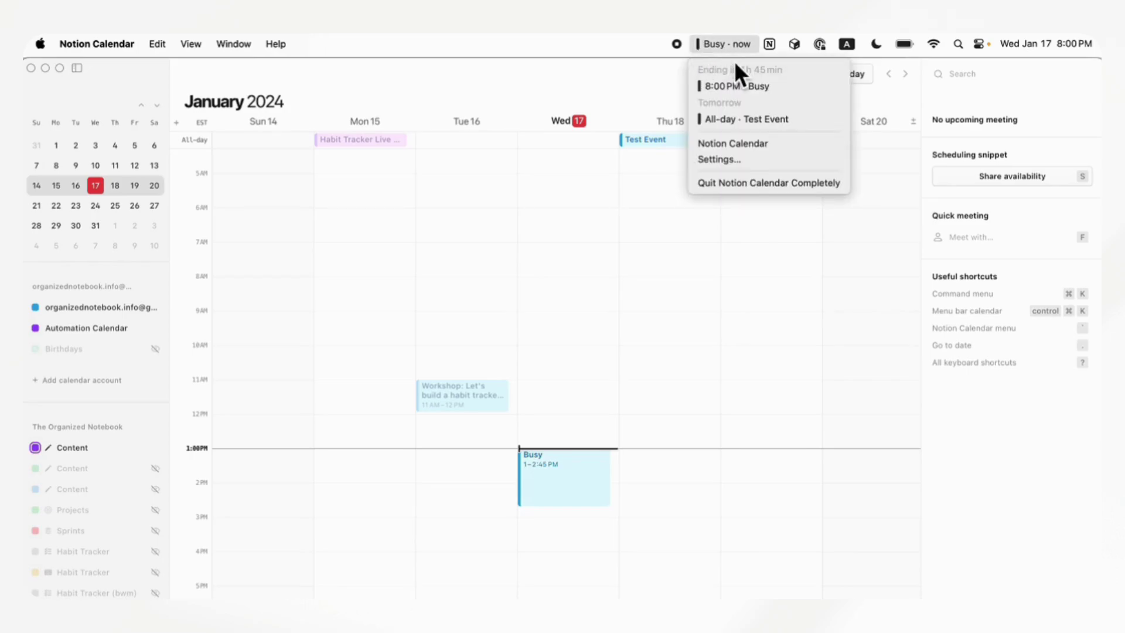
{"action": "left_click", "coordinate": [751, 90]}
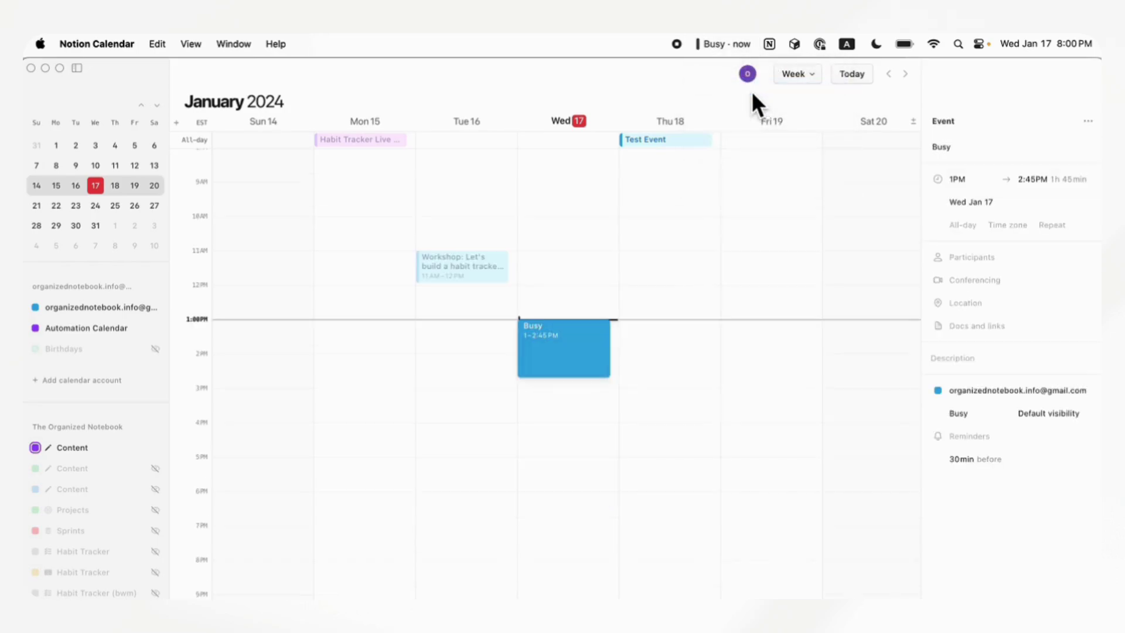